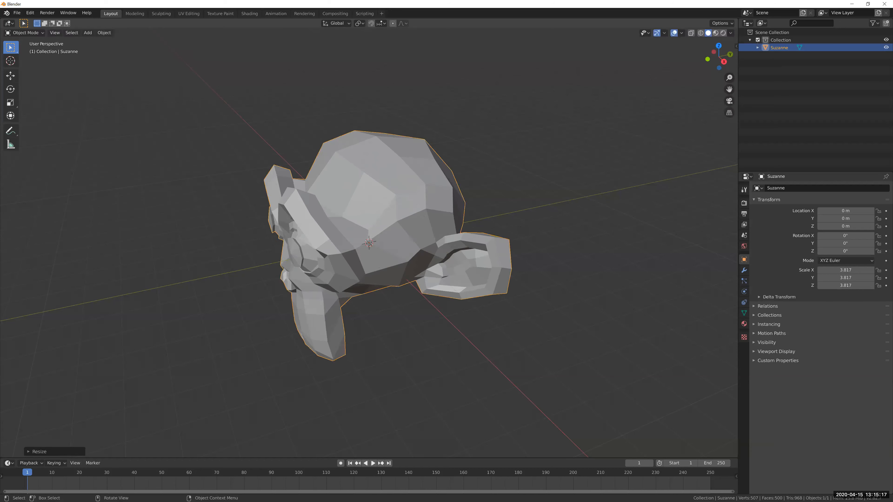
{"action": "key", "text": "x"}
{"action": "key", "text": "Escape"}
{"action": "key", "text": "s"}
{"action": "key", "text": "x"}
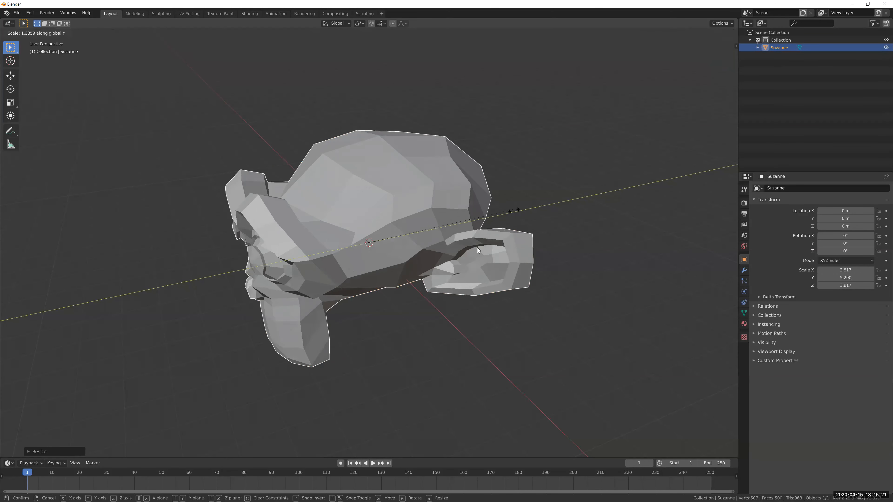
{"action": "key", "text": "Escape"}
{"action": "key", "text": "r"}
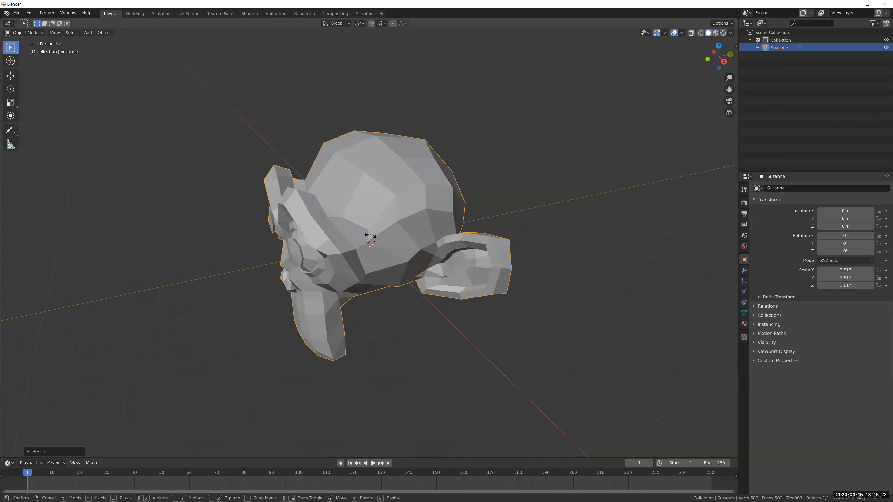
{"action": "key", "text": "y"}
{"action": "right_click", "coordinate": [454, 232]}
- Rename the monkey head object as x and rotate it about the global X axis so the face tilts upward
{"action": "right_click", "coordinate": [454, 232]}
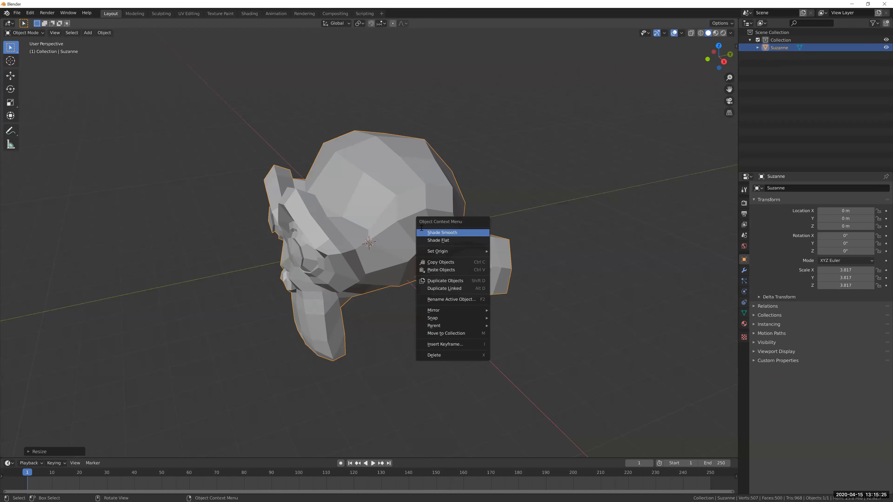
{"action": "type", "text": "rx"}
{"action": "key", "text": "Return"}
{"action": "key", "text": "r"}
{"action": "key", "text": "x"}
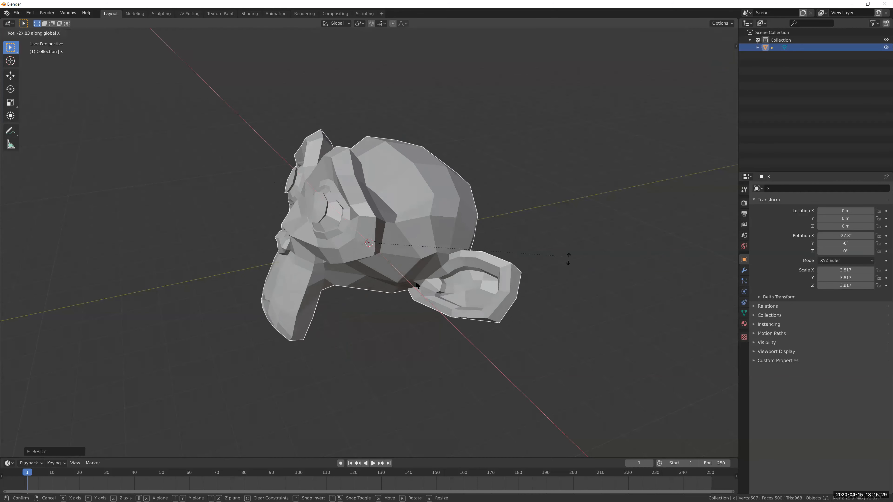
{"action": "left_click", "coordinate": [585, 289]}
- Add a Subdivision Surface modifier to the monkey head with 2 viewport subdivisions
{"action": "middle_click_drag", "start_coordinate": [736, 269], "coordinate": [743, 322]}
{"action": "left_click", "coordinate": [743, 270]}
{"action": "left_click", "coordinate": [808, 188]}
{"action": "left_click", "coordinate": [818, 244]}
{"action": "left_click", "coordinate": [816, 246]}
- Shade the monkey head smooth and apply its Subdivision modifier
{"action": "right_click", "coordinate": [478, 345]}
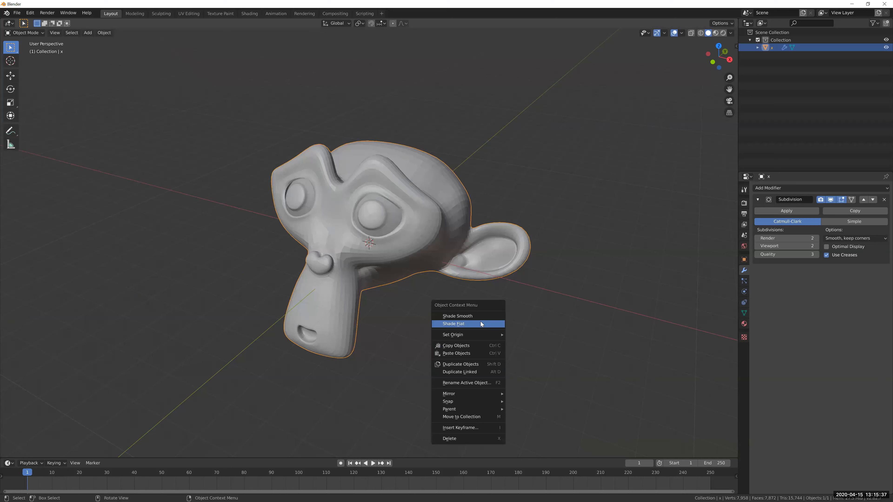
{"action": "left_click", "coordinate": [483, 315]}
{"action": "middle_click_drag", "start_coordinate": [394, 298], "coordinate": [579, 272]}
{"action": "left_click", "coordinate": [883, 199]}
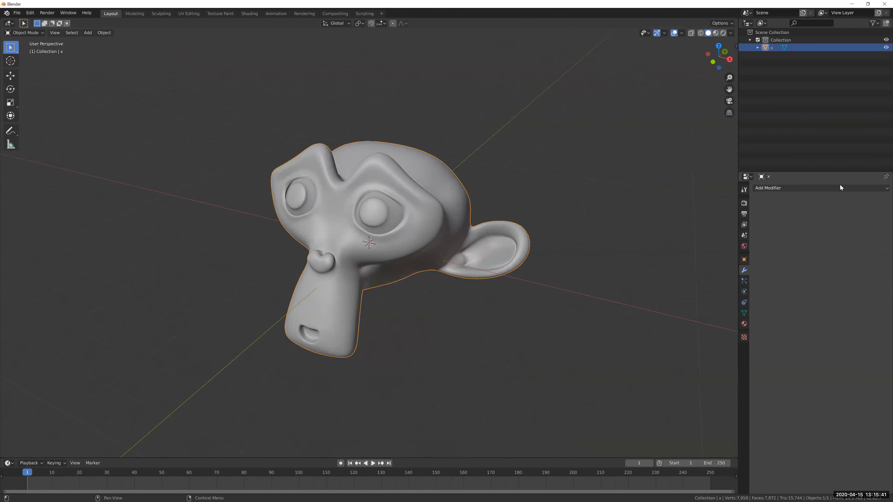
- Add a Solidify modifier with Flip Normals, Even Thickness and High Quality Normals enabled and a thickness of -0.01 m
{"action": "left_click", "coordinate": [828, 187]}
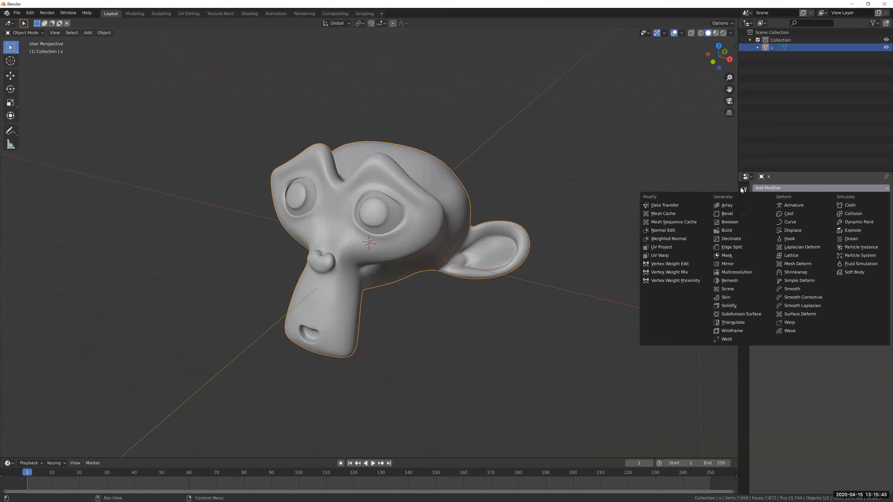
{"action": "left_click", "coordinate": [743, 307]}
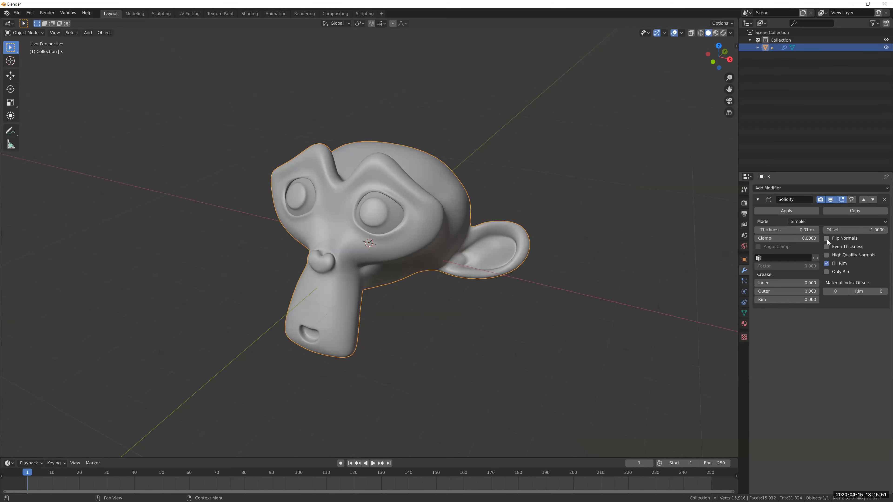
{"action": "mouse_move", "coordinate": [828, 236]}
{"action": "left_mouse_down"}
{"action": "mouse_move", "coordinate": [828, 260]}
{"action": "mouse_move", "coordinate": [830, 240]}
{"action": "left_mouse_up"}
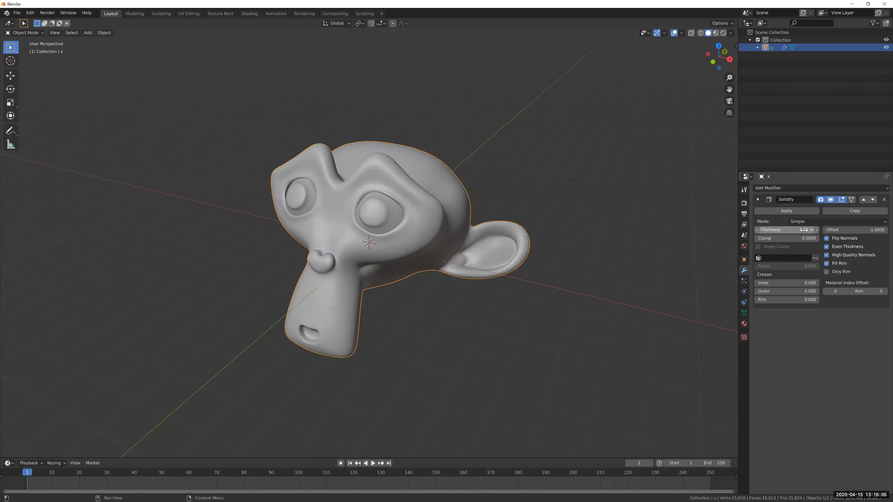
{"action": "left_click_drag", "start_coordinate": [804, 230], "coordinate": [800, 230]}
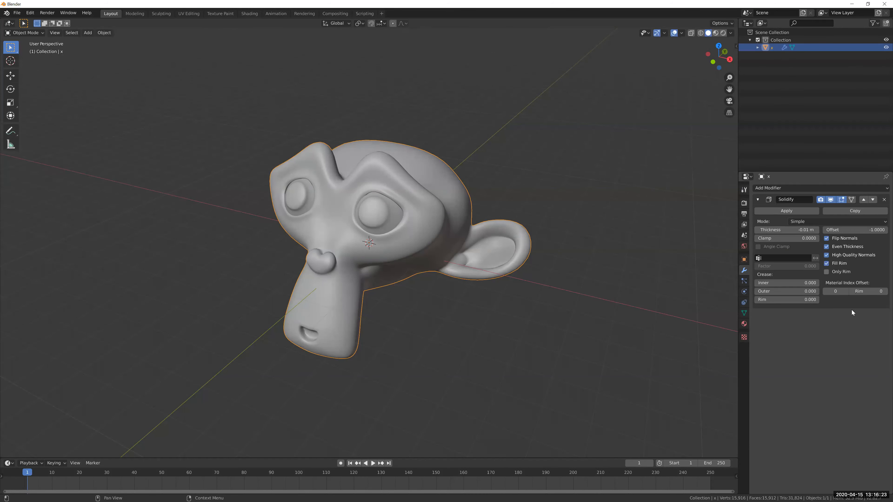
- Set the Solidify modifier's material index offset to 1
{"action": "left_click", "coordinate": [846, 292]}
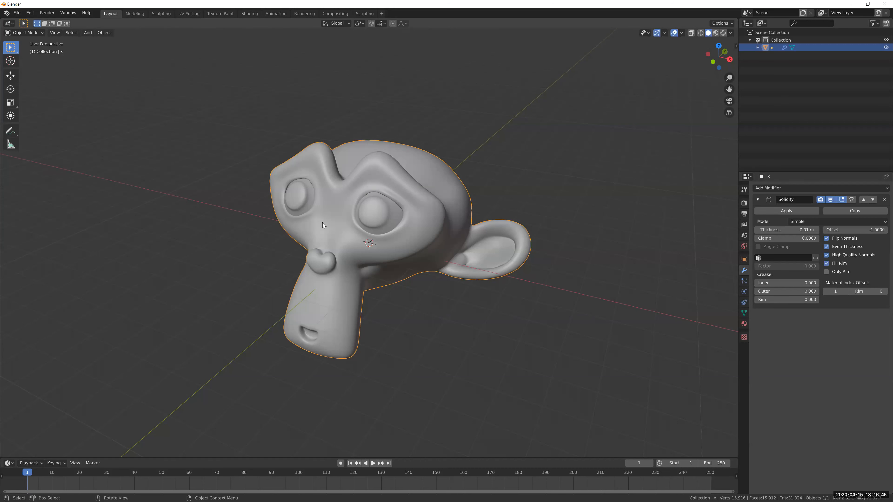
{"action": "key", "text": "BackSpace"}
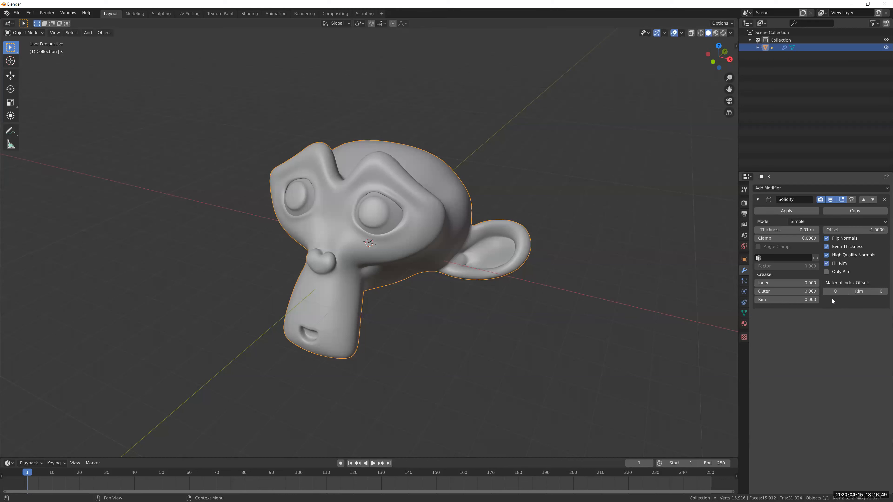
{"action": "left_click", "coordinate": [846, 291]}
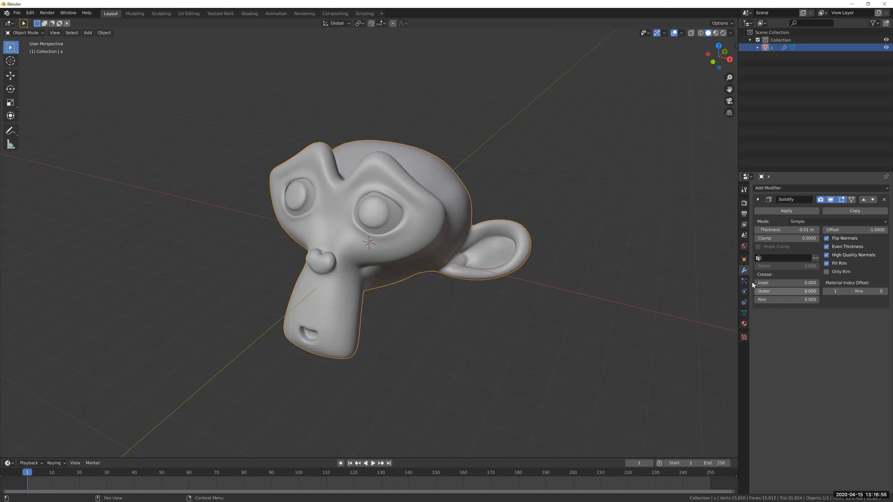
- Add two material slots to the monkey head, each with a new material
{"action": "left_click", "coordinate": [743, 323]}
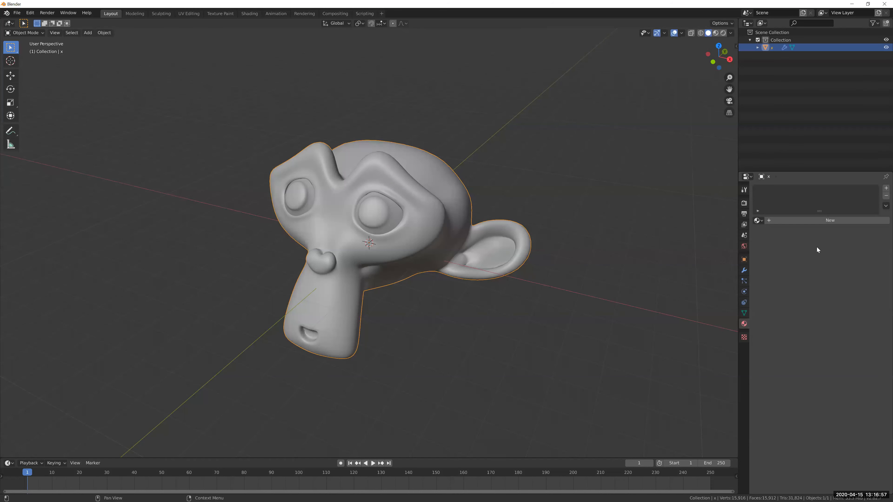
{"action": "left_click", "coordinate": [884, 189]}
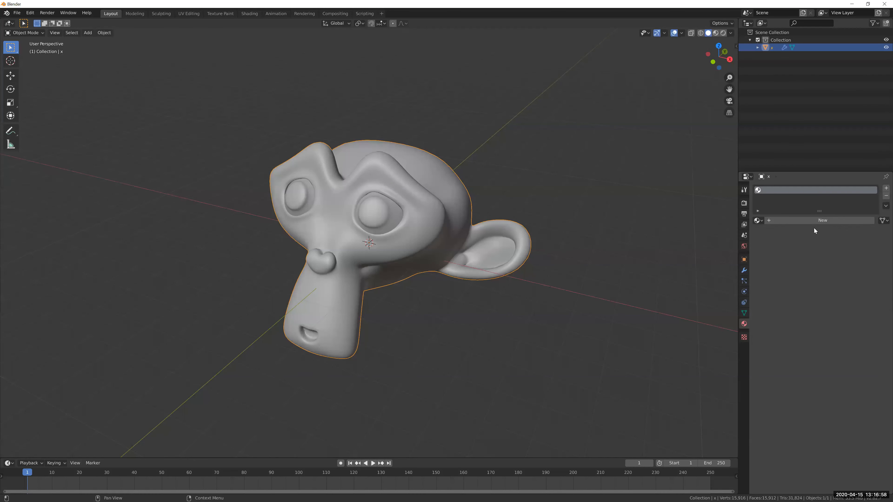
{"action": "left_click", "coordinate": [837, 220]}
{"action": "left_click", "coordinate": [886, 188]}
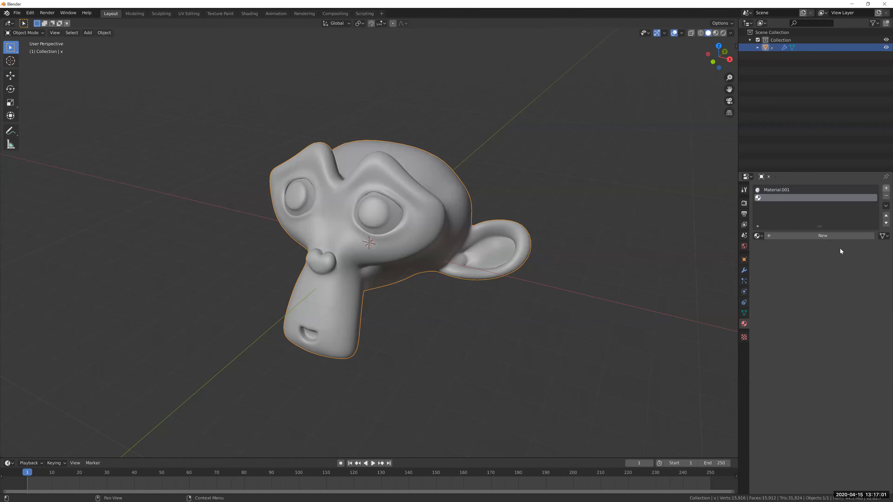
{"action": "left_click", "coordinate": [835, 236]}
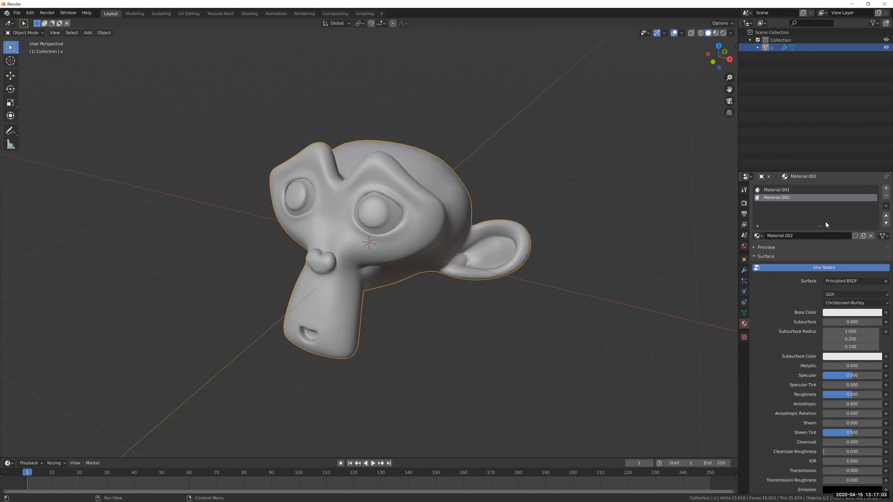
- Switch to the Shading workspace and delete the Principled BSDF node from Material.002
{"action": "left_click", "coordinate": [245, 16]}
{"action": "scroll", "coordinate": [302, 347], "scroll_direction": "down", "scroll_amount": 3}
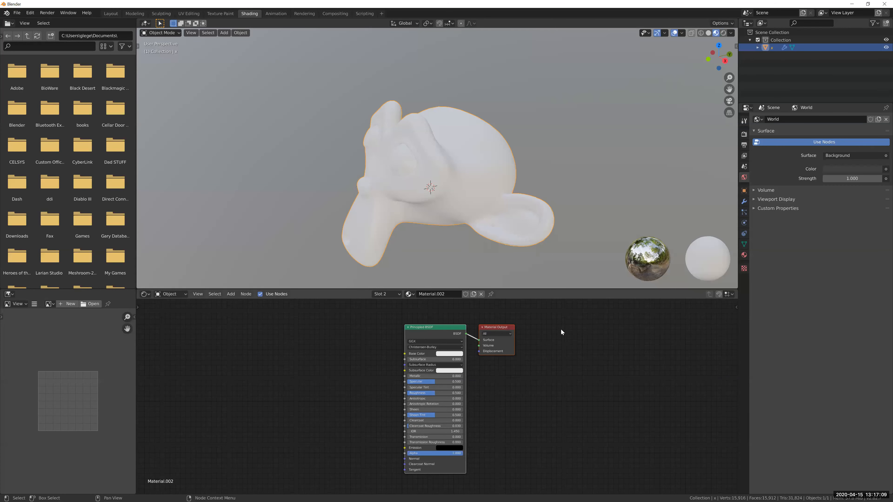
{"action": "scroll", "coordinate": [561, 330], "scroll_direction": "up", "scroll_amount": 1}
{"action": "left_click", "coordinate": [744, 254]}
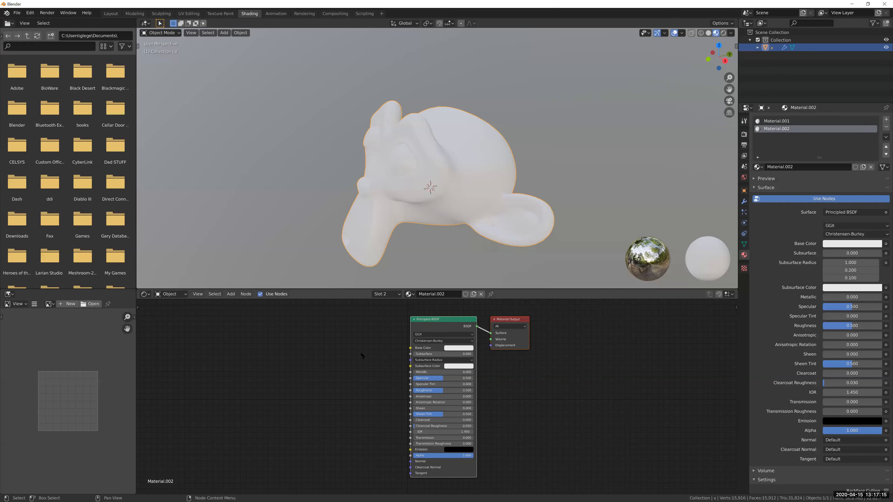
{"action": "key", "text": "x"}
- Add an RGB node beside the Material Output node in Material.002
{"action": "key", "text": "shift+a"}
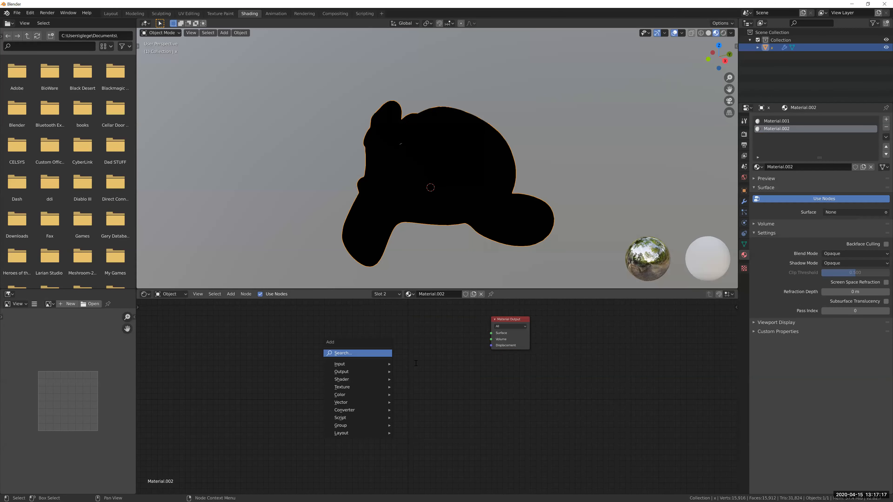
{"action": "left_click", "coordinate": [361, 353]}
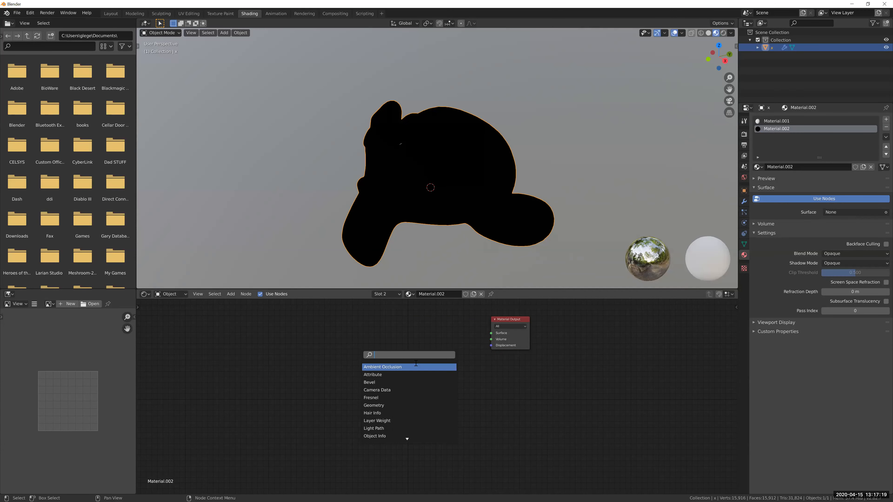
{"action": "type", "text": "rgb"}
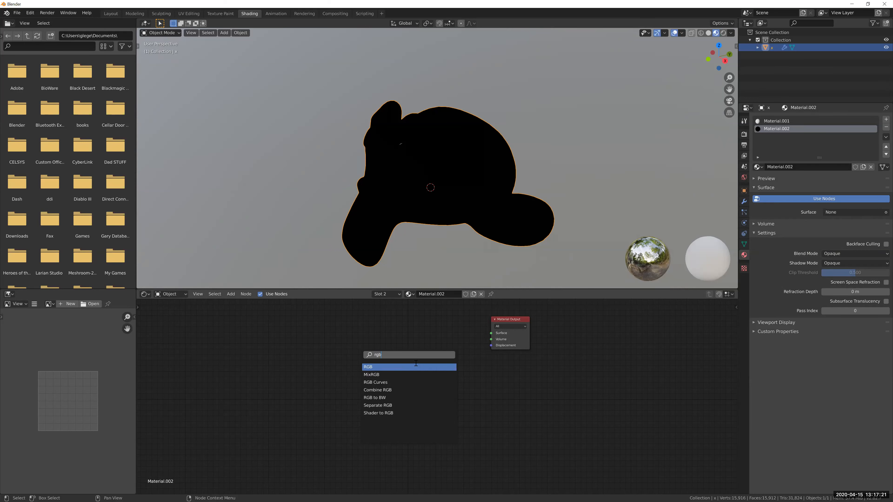
{"action": "left_click", "coordinate": [416, 368]}
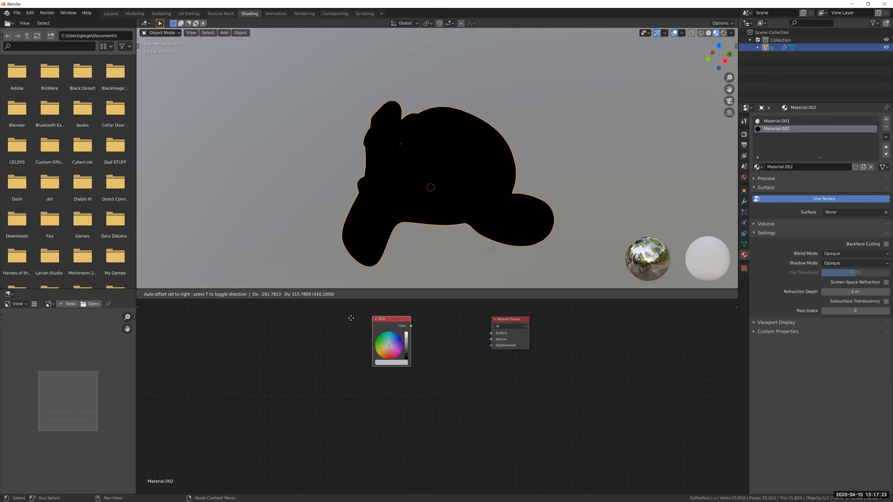
{"action": "left_click", "coordinate": [379, 337]}
- Add a Mix Shader node below the Material Output and RGB nodes
{"action": "key", "text": "shift+a"}
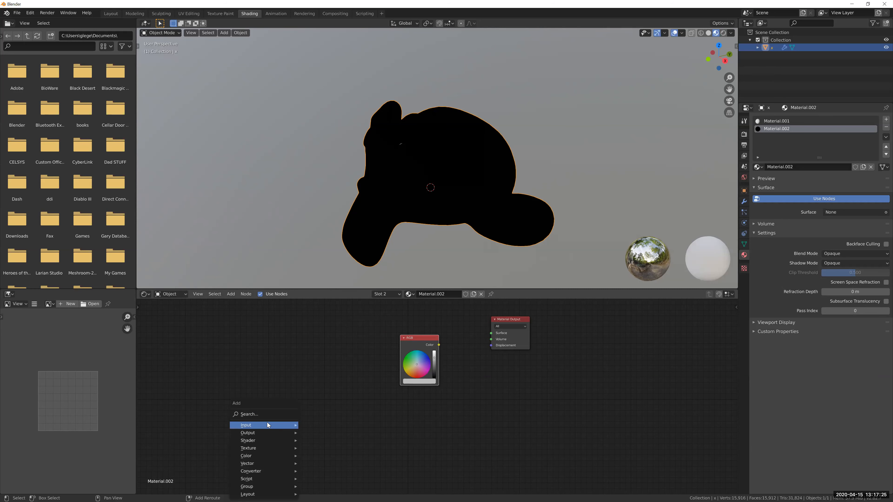
{"action": "mouse_move", "coordinate": [267, 423]}
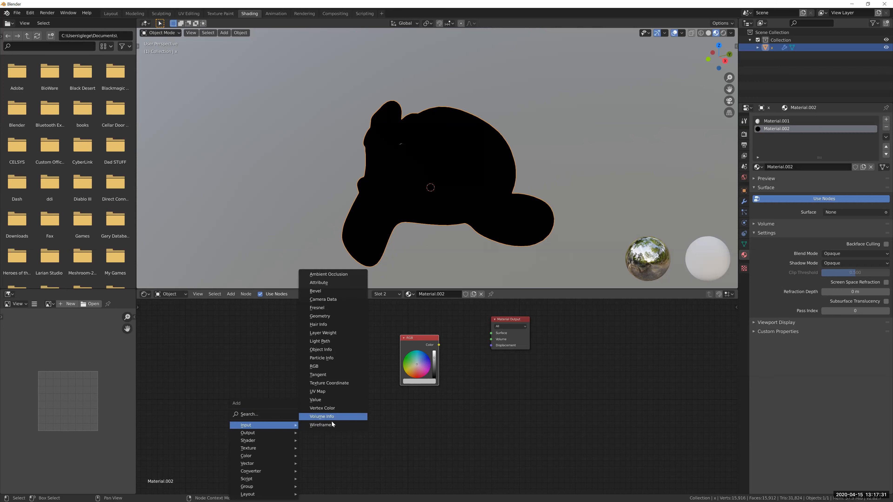
{"action": "left_click", "coordinate": [278, 414]}
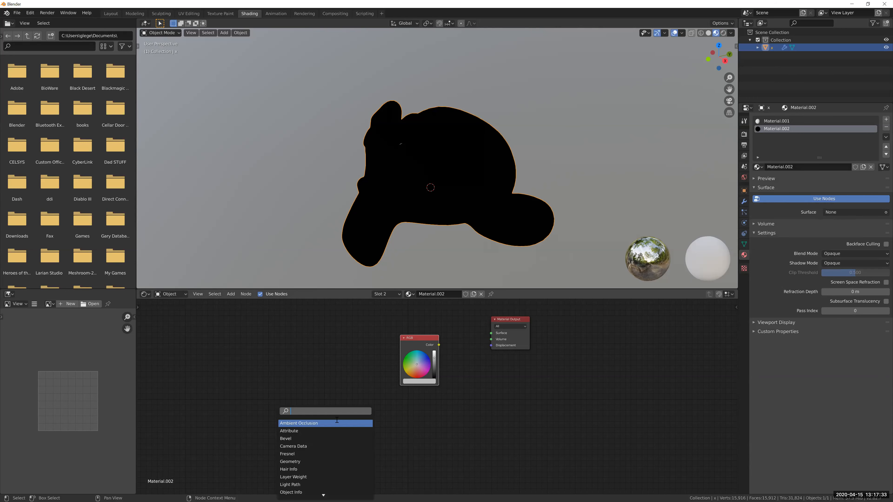
{"action": "type", "text": "mix"}
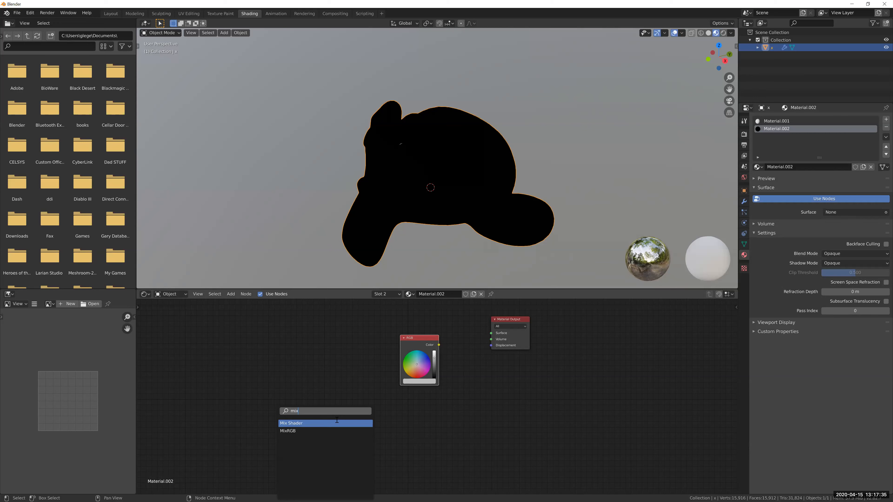
{"action": "left_click", "coordinate": [353, 423]}
{"action": "left_click", "coordinate": [450, 416]}
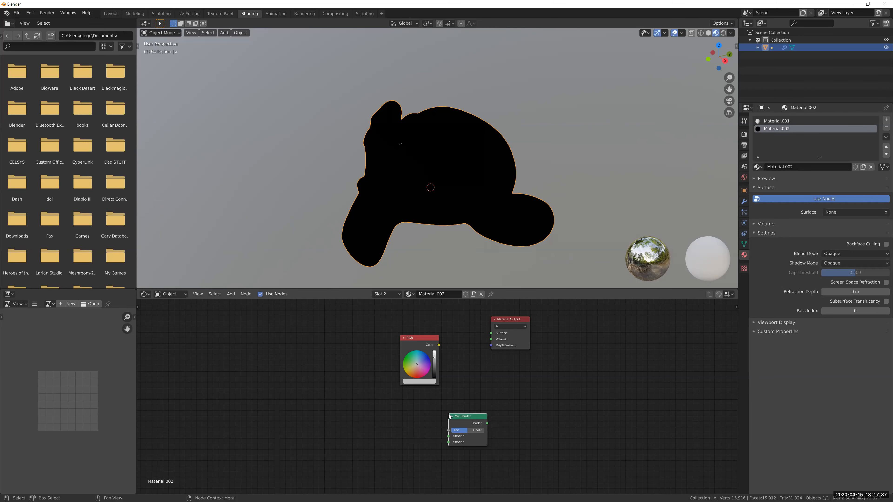
- Add a Transparent BSDF node to the left of the Mix Shader node
{"action": "key", "text": "shift+a"}
{"action": "left_click", "coordinate": [341, 417]}
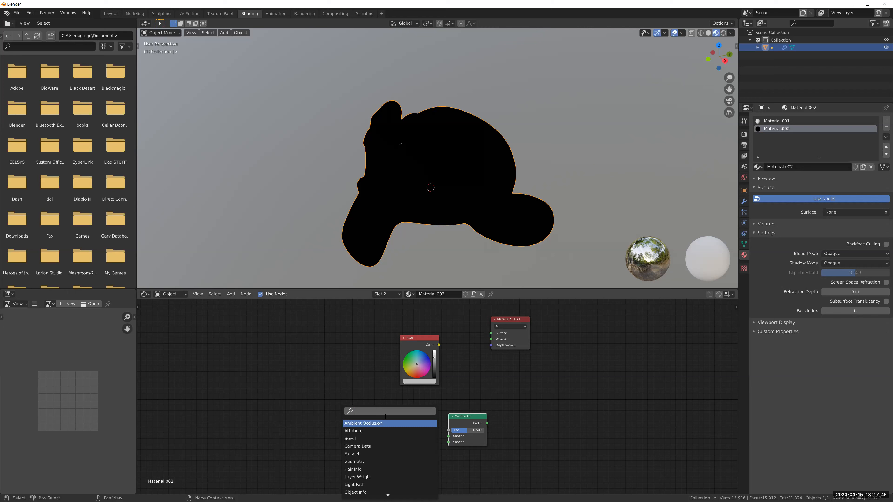
{"action": "type", "text": "trans"}
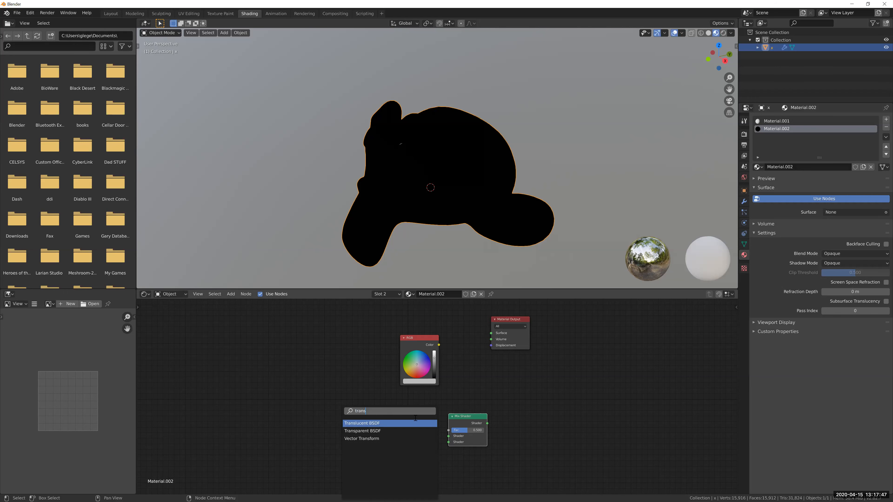
{"action": "left_click", "coordinate": [408, 430]}
{"action": "left_click", "coordinate": [376, 433]}
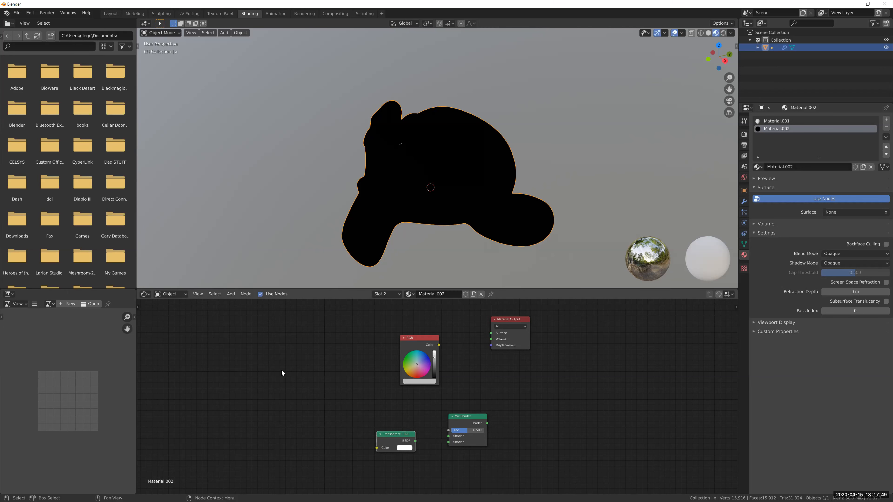
- Add a Texture Coordinate node left of the RGB node and move the RGB node slightly closer to it
{"action": "key", "text": "shift+a"}
{"action": "left_click", "coordinate": [281, 370]}
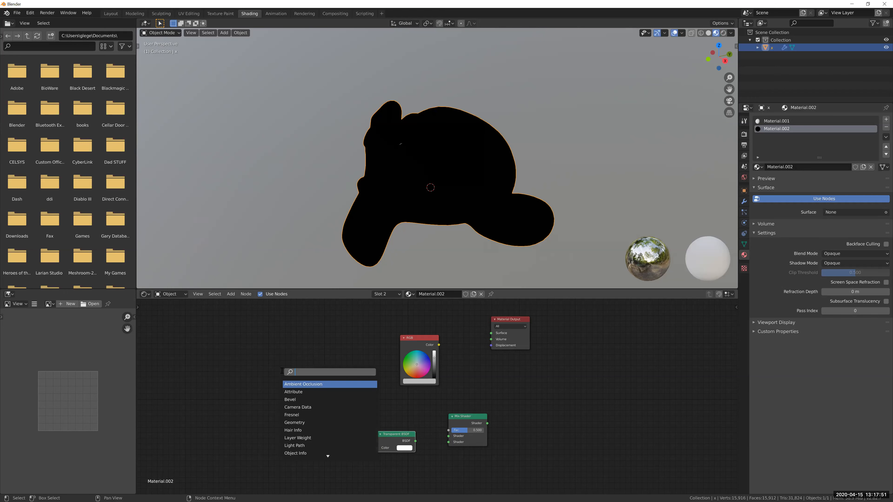
{"action": "type", "text": "tex"}
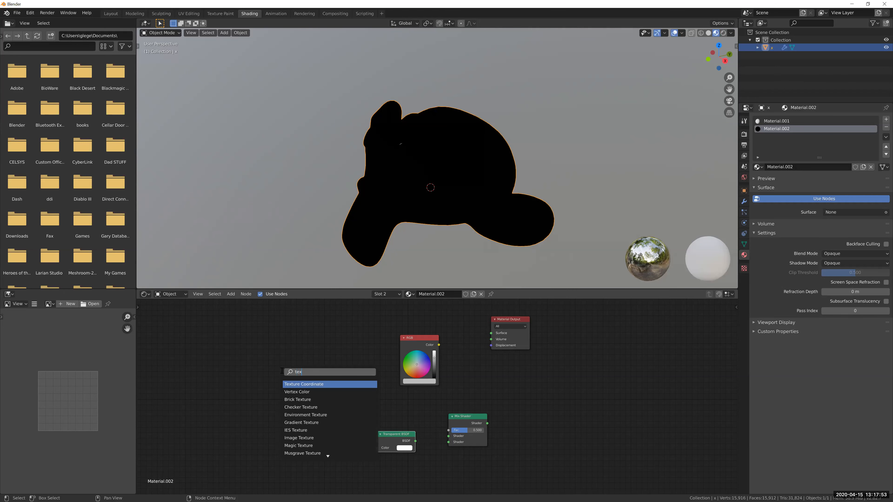
{"action": "left_click", "coordinate": [301, 383]}
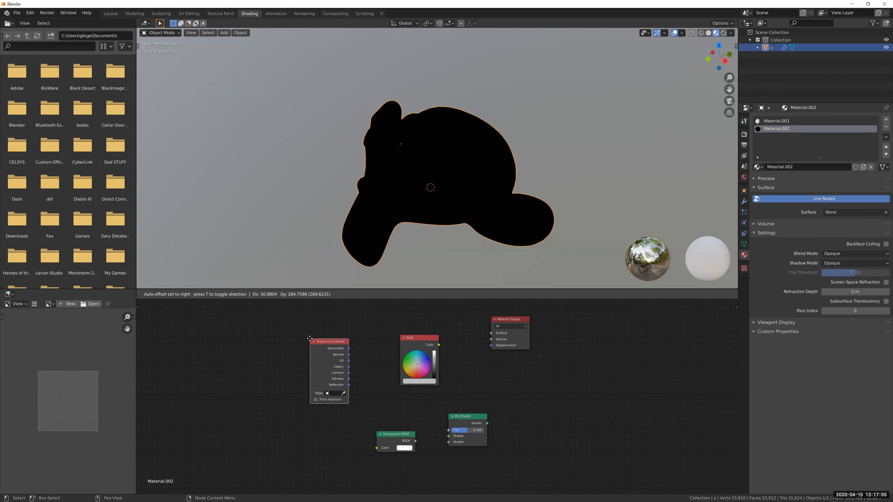
{"action": "left_click", "coordinate": [324, 351]}
{"action": "left_click_drag", "start_coordinate": [433, 338], "coordinate": [408, 337]}
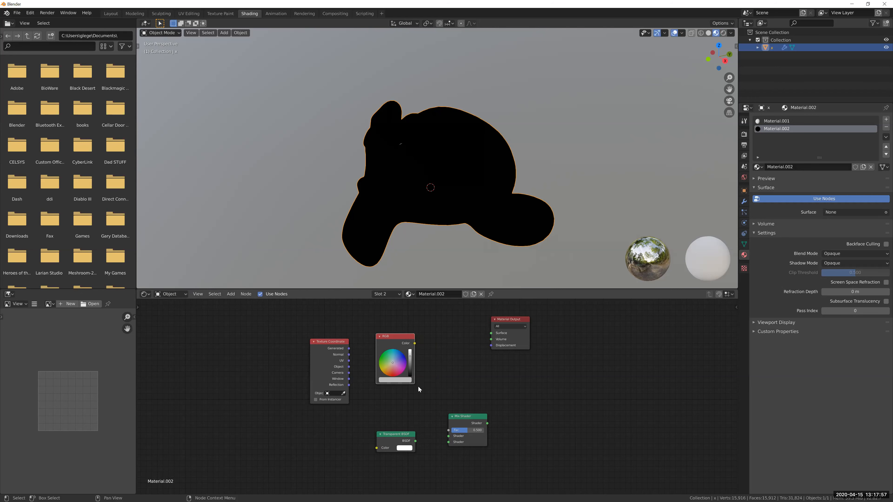
- Bring the Mix Shader and Transparent BSDF nodes closer to the RGB node and delete the Texture Coordinate node
{"action": "left_click_drag", "start_coordinate": [463, 417], "coordinate": [447, 348]}
{"action": "left_click_drag", "start_coordinate": [404, 435], "coordinate": [405, 410]}
{"action": "left_click_drag", "start_coordinate": [344, 355], "coordinate": [341, 342]}
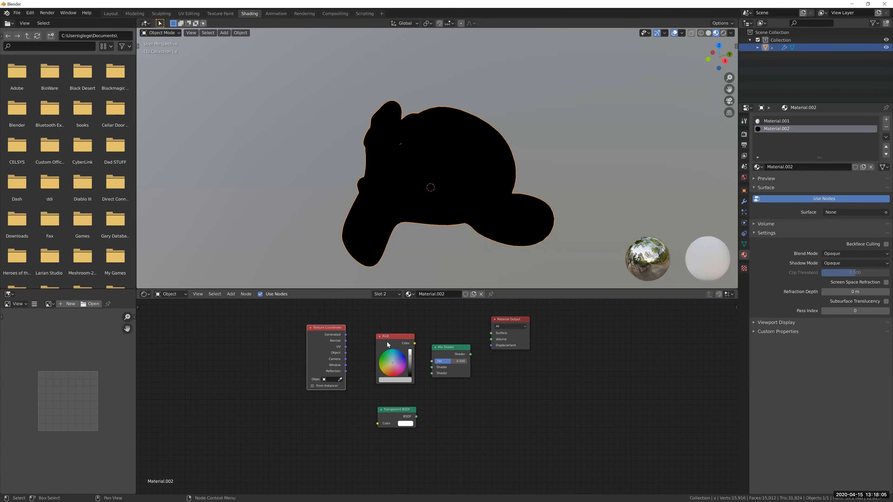
{"action": "key", "text": "x"}
- Move the RGB node slightly up and place the Transparent BSDF node just below it
{"action": "left_click_drag", "start_coordinate": [384, 338], "coordinate": [384, 329]}
{"action": "scroll", "coordinate": [380, 402], "scroll_direction": "up", "scroll_amount": 2}
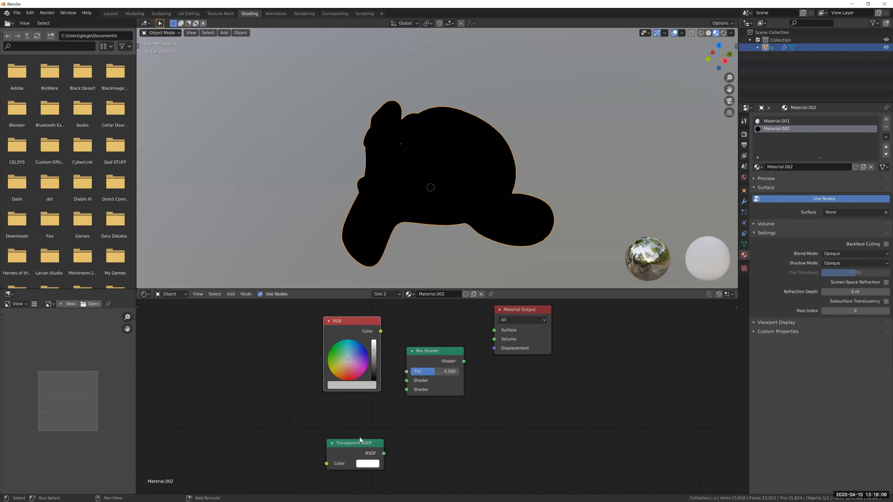
{"action": "middle_click_drag", "start_coordinate": [365, 436], "coordinate": [348, 412]}
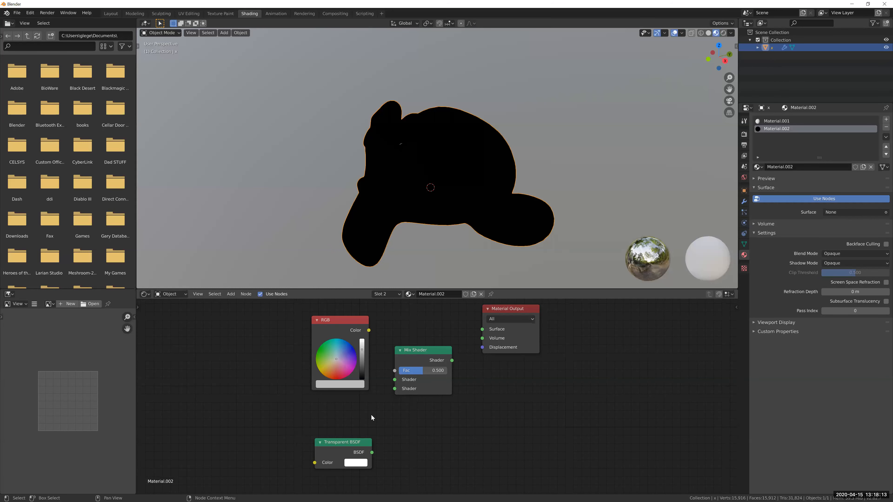
{"action": "left_click_drag", "start_coordinate": [366, 443], "coordinate": [359, 411]}
- Link RGB to the first and Transparent BSDF to the second shader input of the Mix Shader, and its output to the Material Output's Surface
{"action": "left_click_drag", "start_coordinate": [365, 420], "coordinate": [394, 388]}
{"action": "left_click_drag", "start_coordinate": [368, 330], "coordinate": [394, 379]}
{"action": "left_click_drag", "start_coordinate": [452, 360], "coordinate": [482, 329]}
{"action": "middle_click_drag", "start_coordinate": [467, 177], "coordinate": [472, 201]}
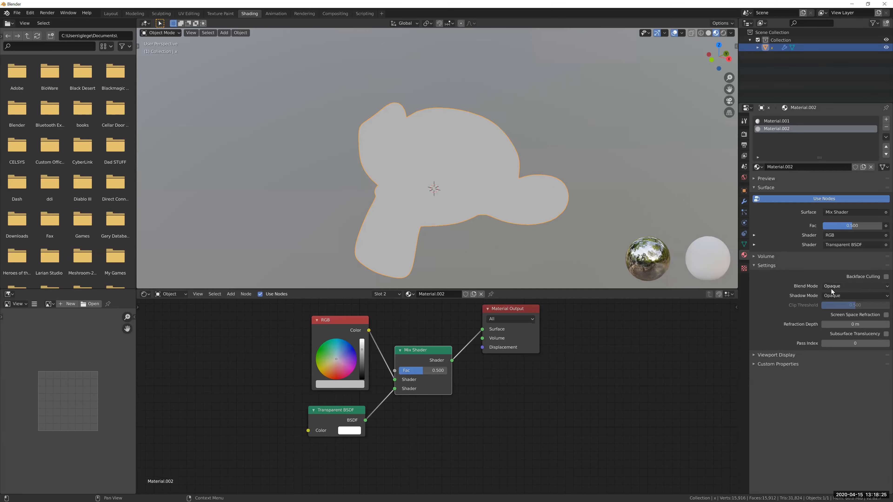
- Enable Backface Culling for Material.002 and set its Blend Mode to Alpha Blend
{"action": "left_click", "coordinate": [883, 278]}
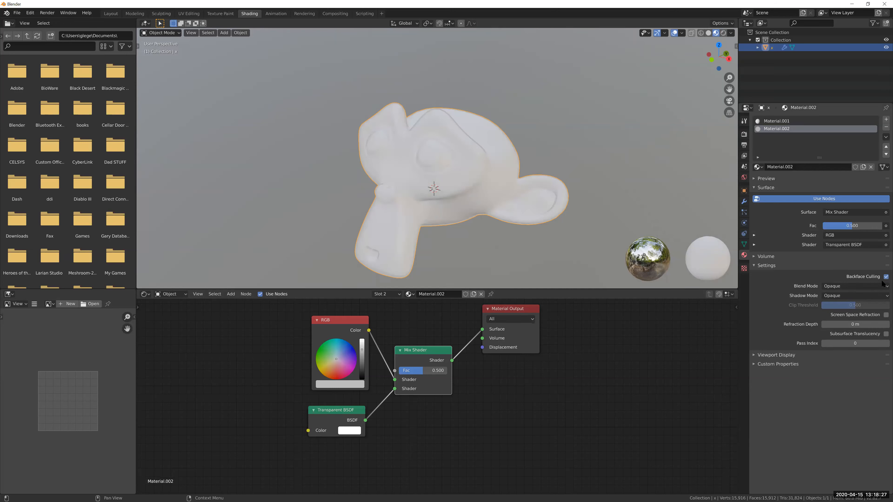
{"action": "left_click", "coordinate": [868, 286]}
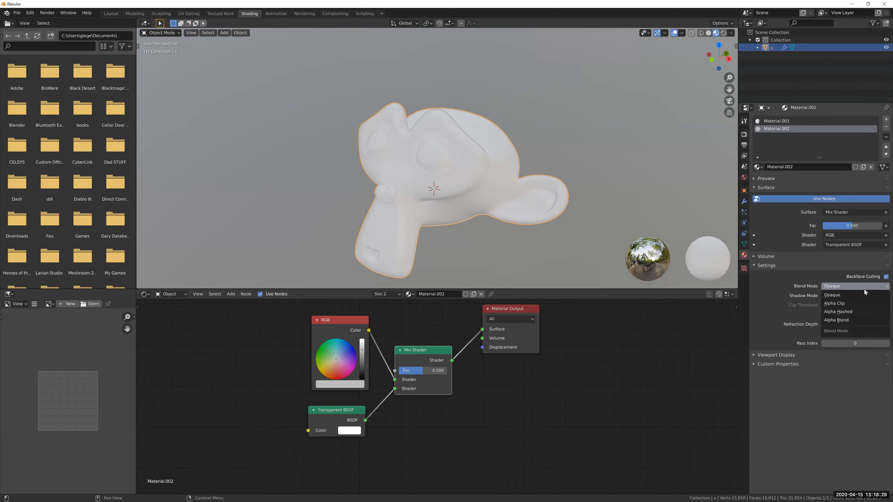
{"action": "left_click", "coordinate": [856, 321]}
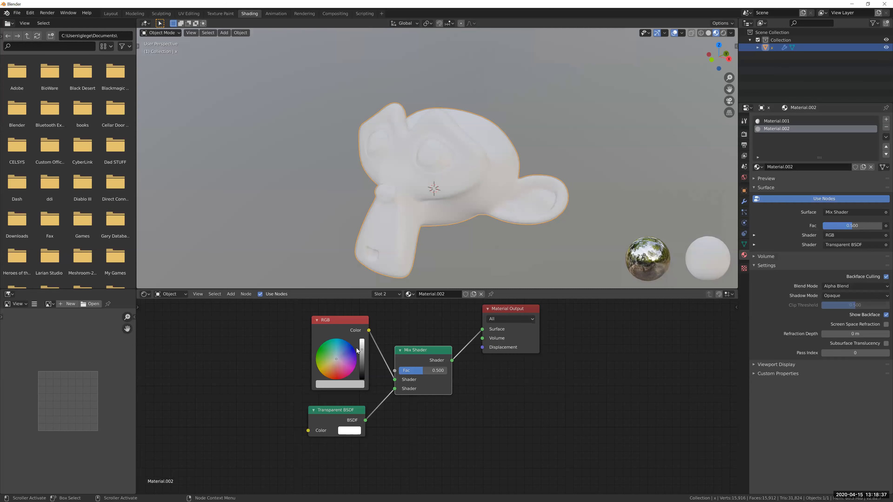
- Set the RGB node's color to black and the Mix Shader's factor to 0
{"action": "left_click_drag", "start_coordinate": [366, 350], "coordinate": [358, 376]}
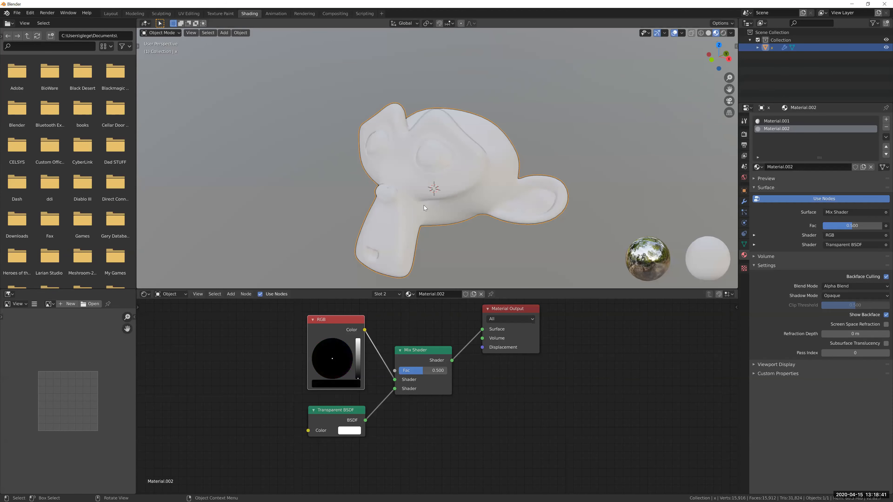
{"action": "scroll", "coordinate": [424, 205], "scroll_direction": "up", "scroll_amount": 3}
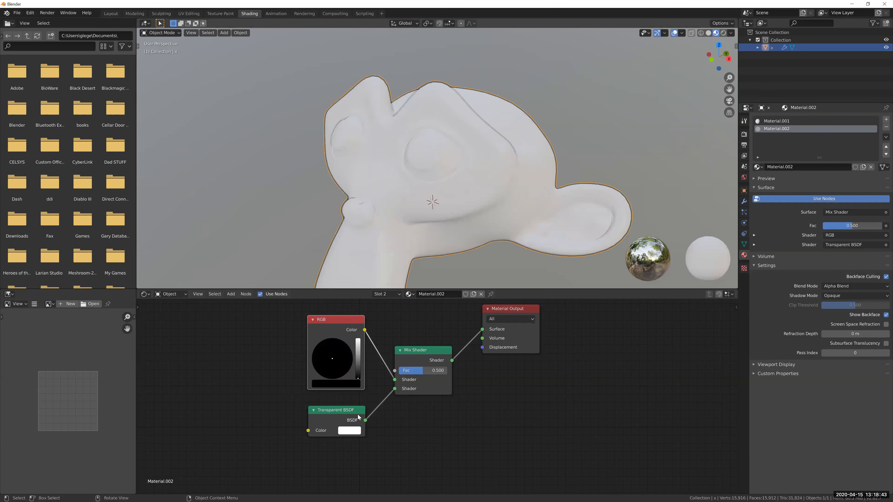
{"action": "scroll", "coordinate": [424, 205], "scroll_direction": "up", "scroll_amount": 1}
{"action": "scroll", "coordinate": [424, 205], "scroll_direction": "down", "scroll_amount": 1}
{"action": "middle_click_drag", "start_coordinate": [424, 205], "coordinate": [412, 222]}
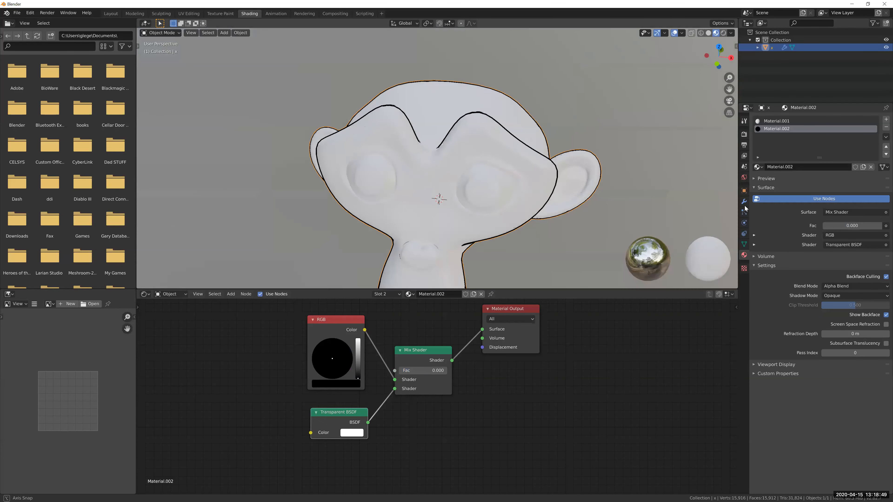
- Try Solidify thicknesses of -0.02, -0.03 and -0.01 m on the monkey head, finishing with -0.02 m
{"action": "mouse_move", "coordinate": [797, 174]}
{"action": "middle_mouse_down"}
{"action": "mouse_move", "coordinate": [851, 158]}
{"action": "mouse_move", "coordinate": [804, 161]}
{"action": "middle_mouse_up"}
{"action": "left_click", "coordinate": [744, 201]}
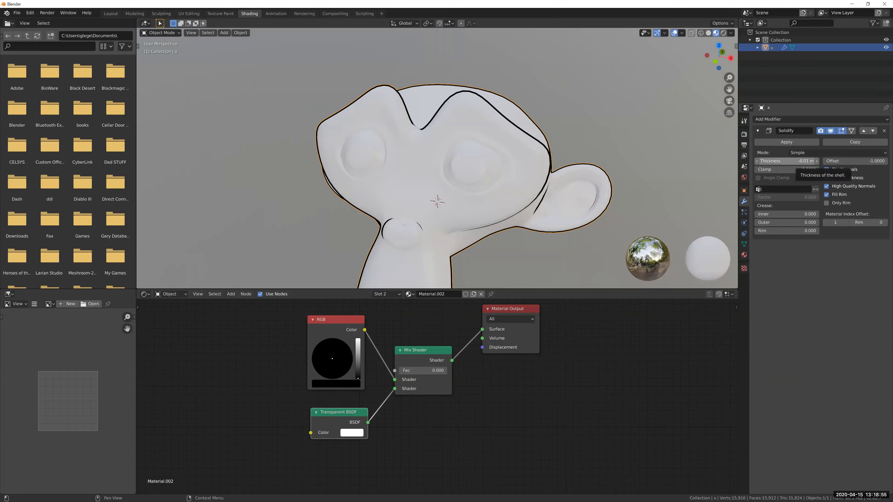
{"action": "mouse_move", "coordinate": [804, 161]}
{"action": "left_mouse_down"}
{"action": "mouse_move", "coordinate": [787, 161]}
{"action": "mouse_move", "coordinate": [819, 161]}
{"action": "mouse_move", "coordinate": [806, 161]}
{"action": "left_mouse_up"}
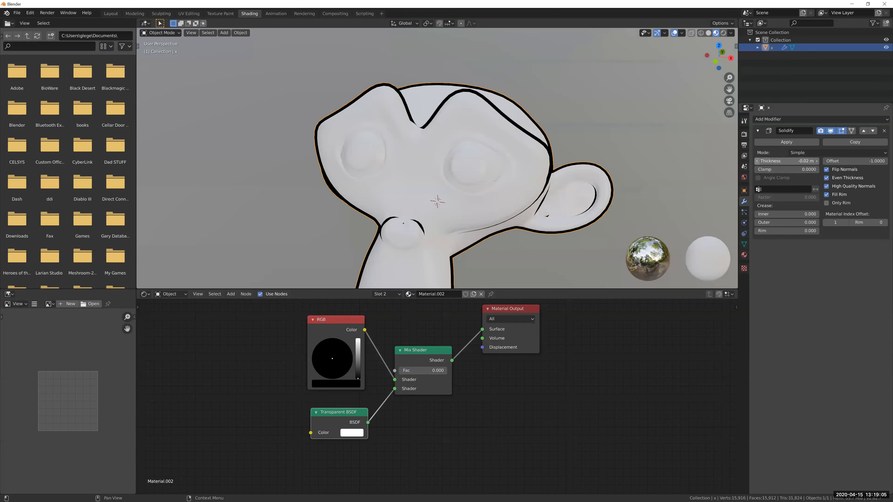
{"action": "left_click", "coordinate": [759, 162]}
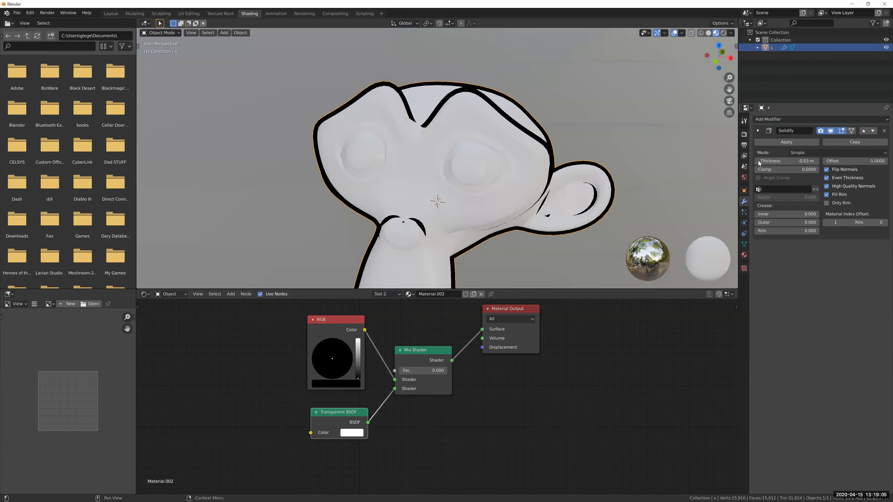
{"action": "left_click", "coordinate": [817, 162]}
{"action": "left_click", "coordinate": [816, 162]}
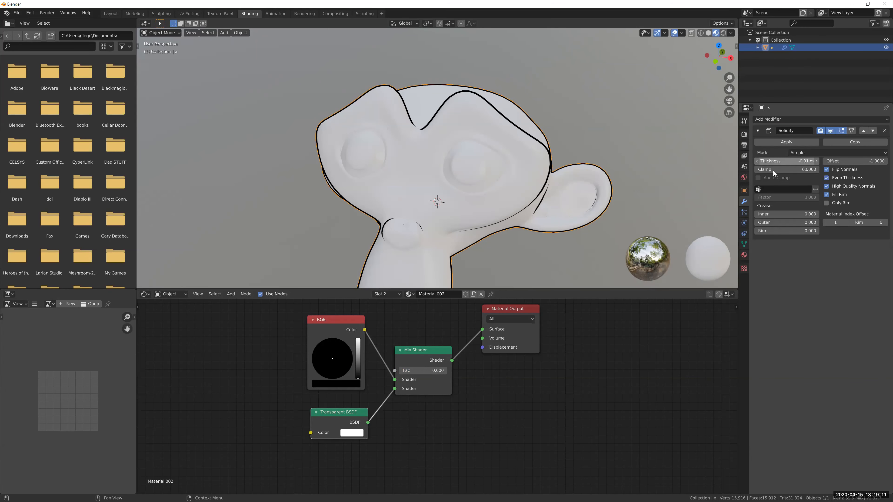
{"action": "left_click", "coordinate": [760, 161]}
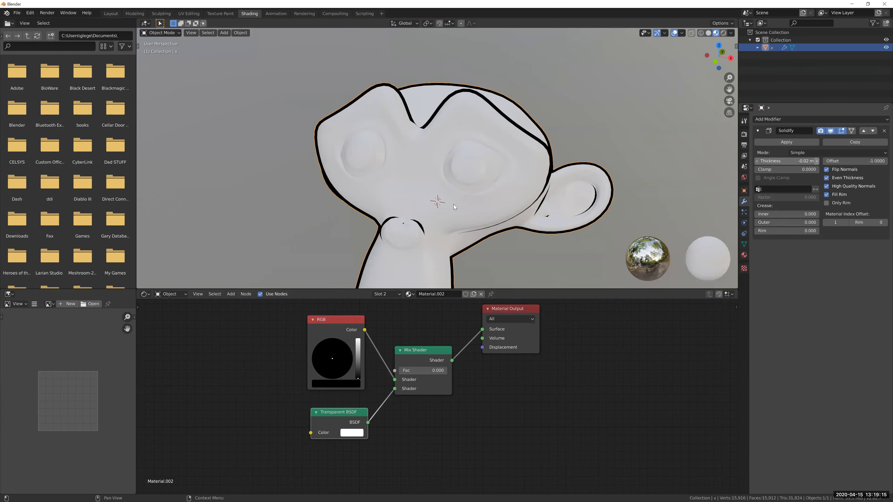
- Show the monkey head in the Layout workspace with Material Preview shading and examine its outline from several angles
{"action": "middle_click_drag", "start_coordinate": [544, 188], "coordinate": [493, 172], "text": "shift"}
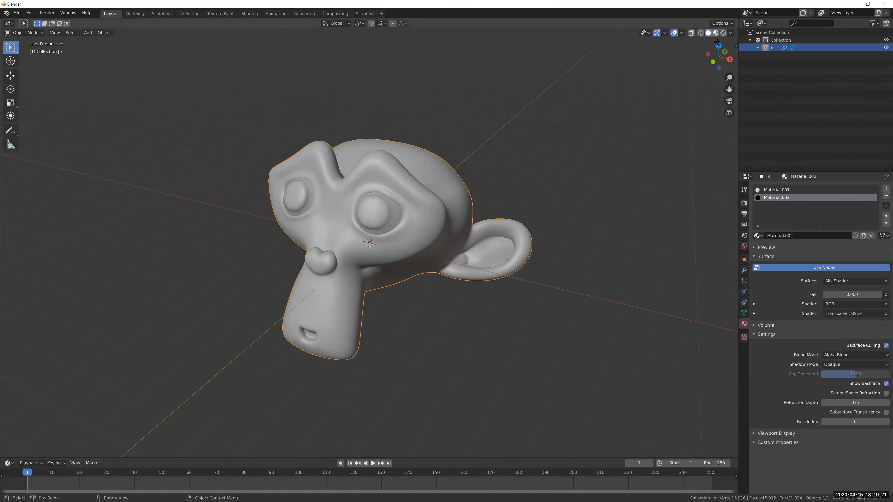
{"action": "left_click", "coordinate": [723, 32]}
{"action": "left_click", "coordinate": [715, 33]}
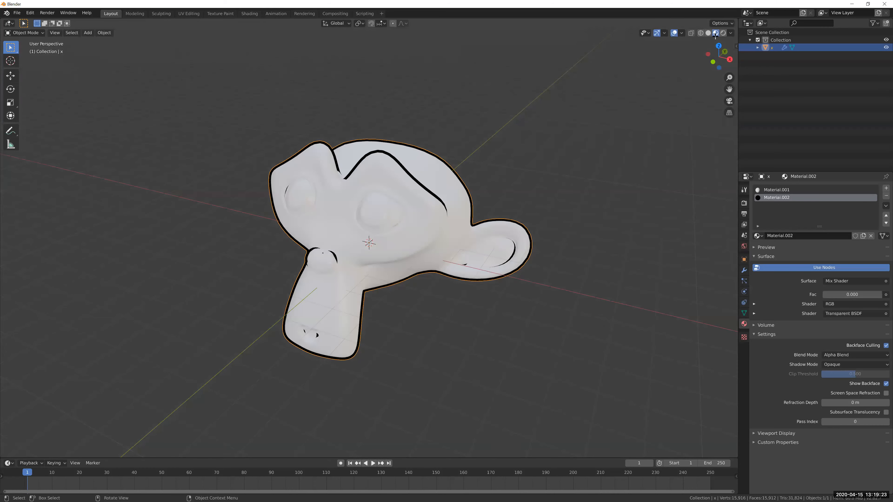
{"action": "scroll", "coordinate": [341, 282], "scroll_direction": "up", "scroll_amount": 1}
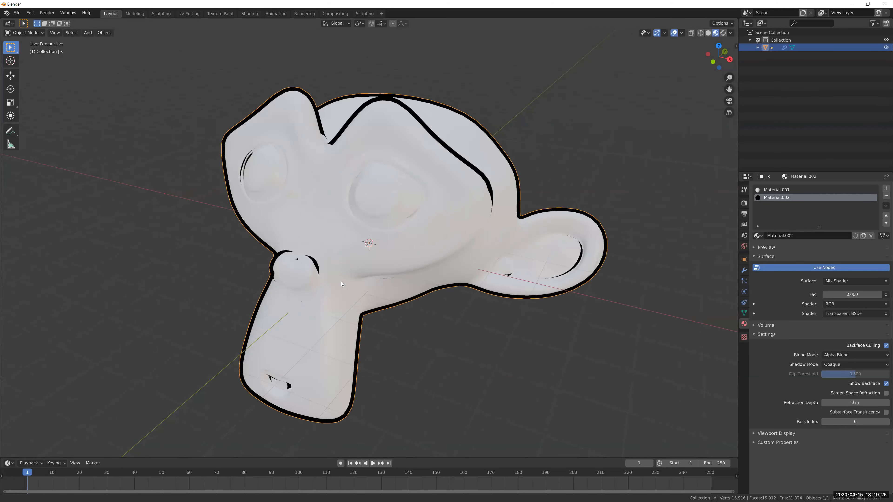
{"action": "middle_click_drag", "start_coordinate": [370, 279], "coordinate": [336, 272]}
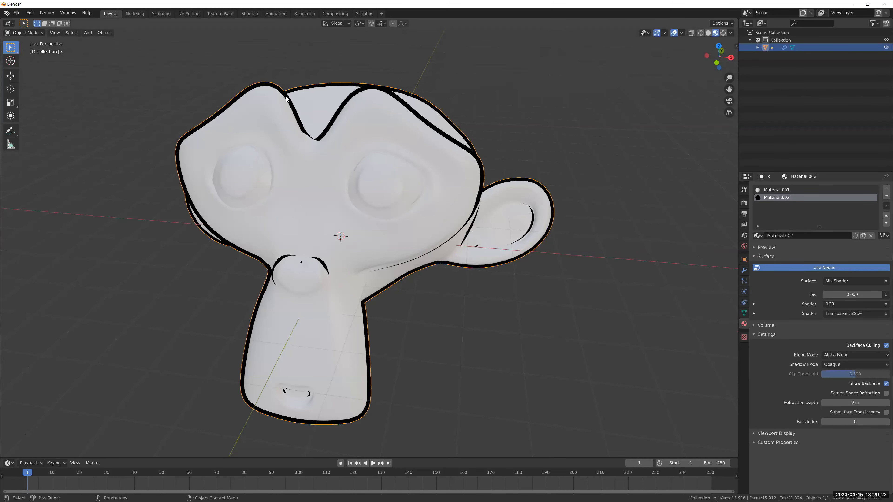
{"action": "middle_click_drag", "start_coordinate": [405, 290], "coordinate": [359, 291]}
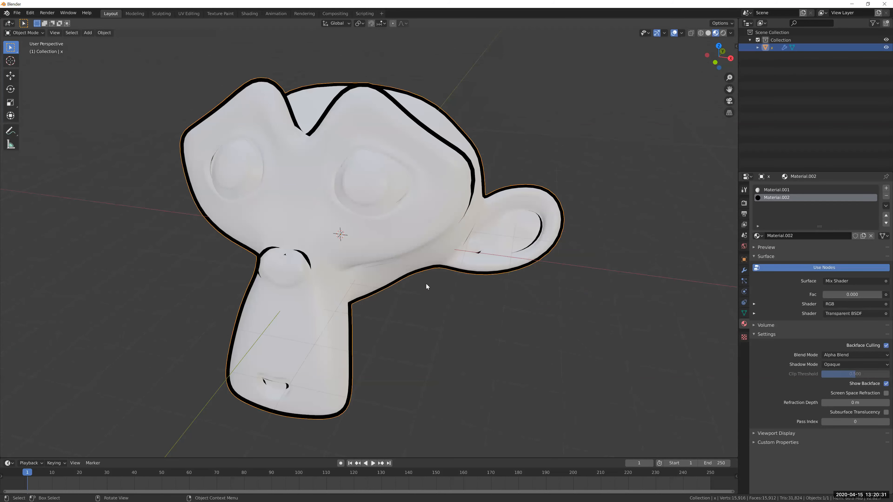
{"action": "middle_click_drag", "start_coordinate": [401, 287], "coordinate": [756, 246]}
- Set the Solidify thickness to -0.01 m for a thinner outline and deselect the monkey head
{"action": "left_click", "coordinate": [744, 270]}
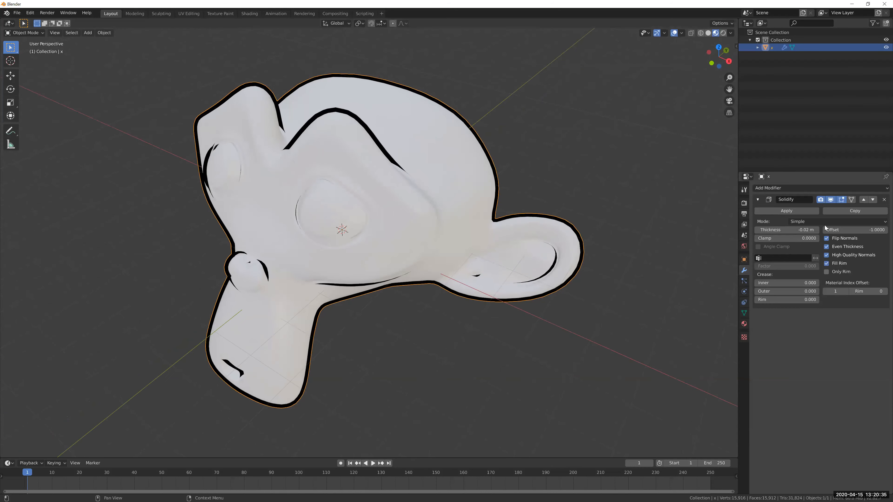
{"action": "left_click", "coordinate": [816, 230]}
{"action": "middle_click_drag", "start_coordinate": [396, 308], "coordinate": [563, 136]}
{"action": "left_click", "coordinate": [455, 314]}
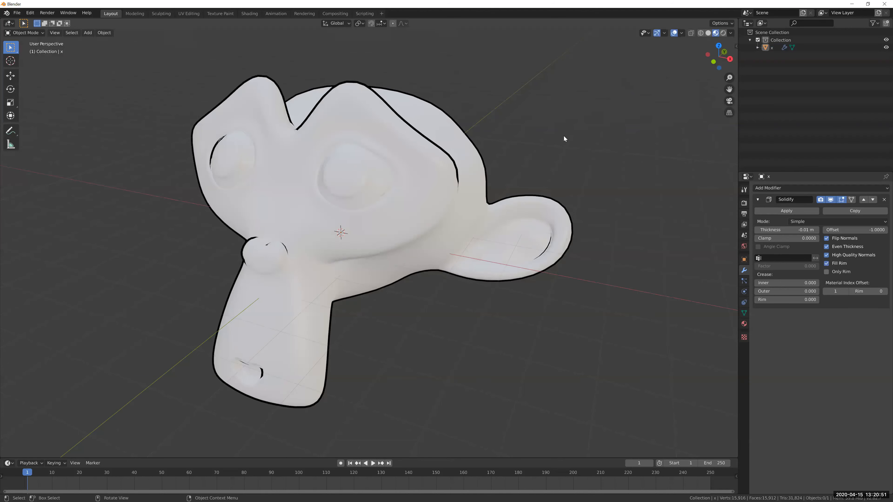